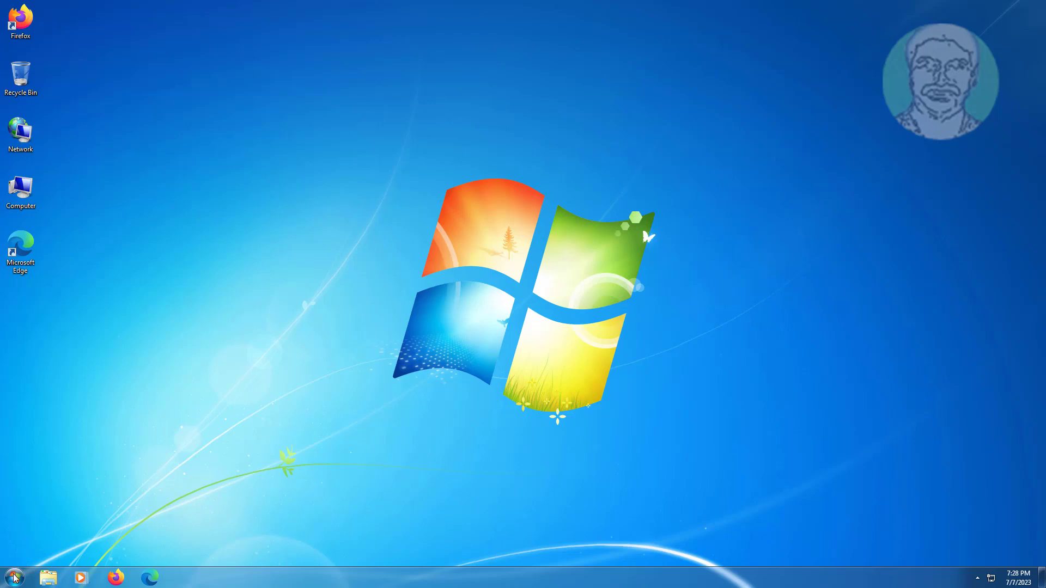
# Step: Check the computer's basic system information in Control Panel, then close the window
pyautogui.click(14, 577)
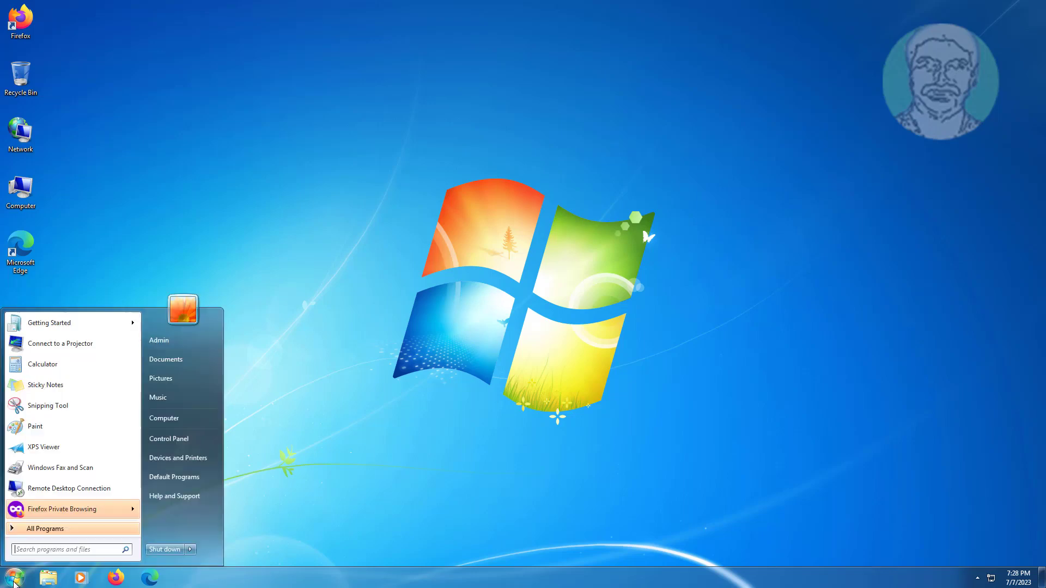
pyautogui.click(165, 438)
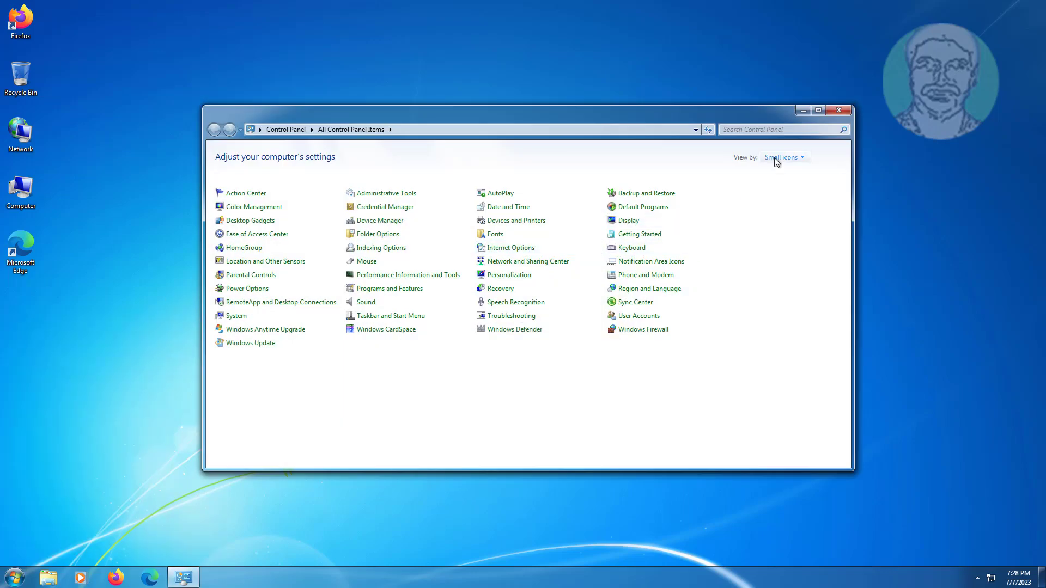
pyautogui.click(239, 320)
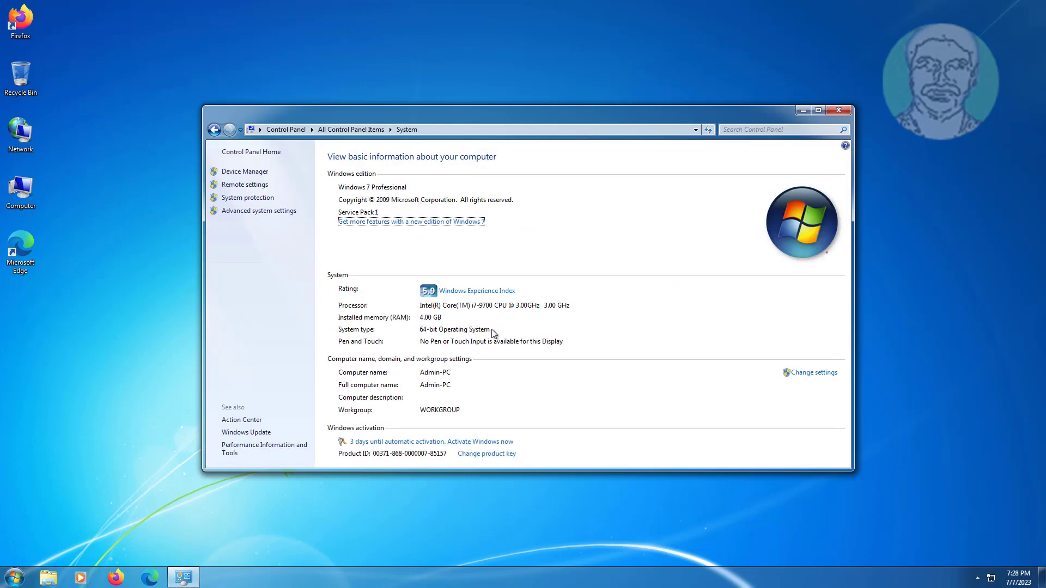
pyautogui.click(837, 111)
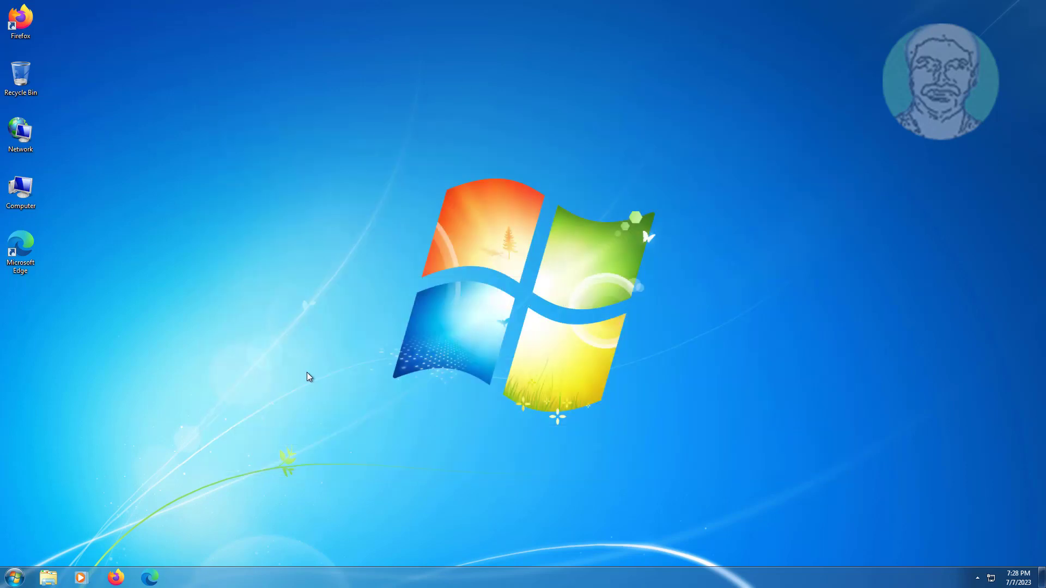
# Step: Launch Firefox, decline the default-browser prompt, and paste-and-go the KB4490628 catalog search URL
pyautogui.click(116, 577)
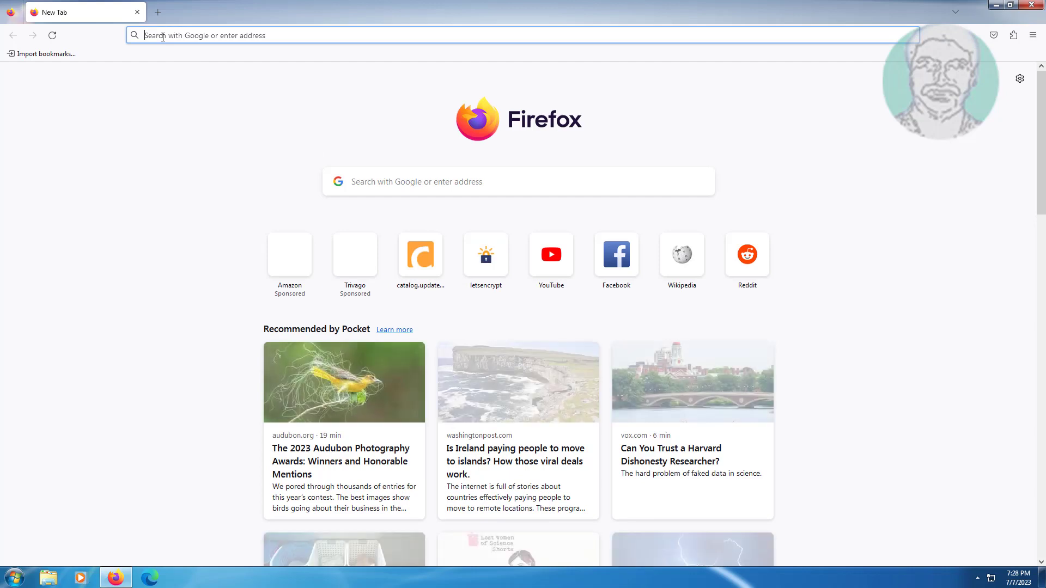
pyautogui.click(162, 36)
pyautogui.rightClick(162, 37)
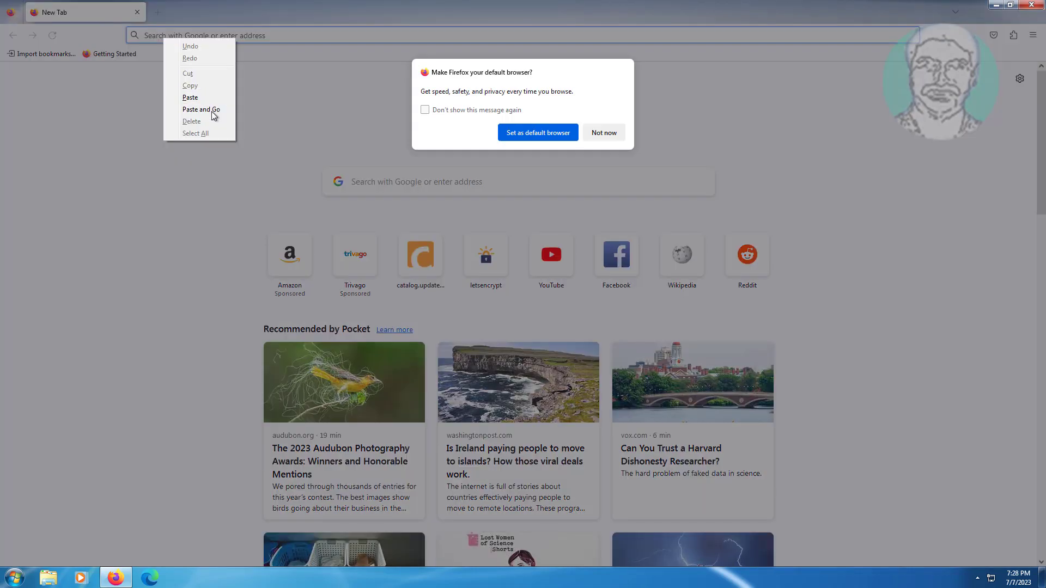
pyautogui.click(617, 134)
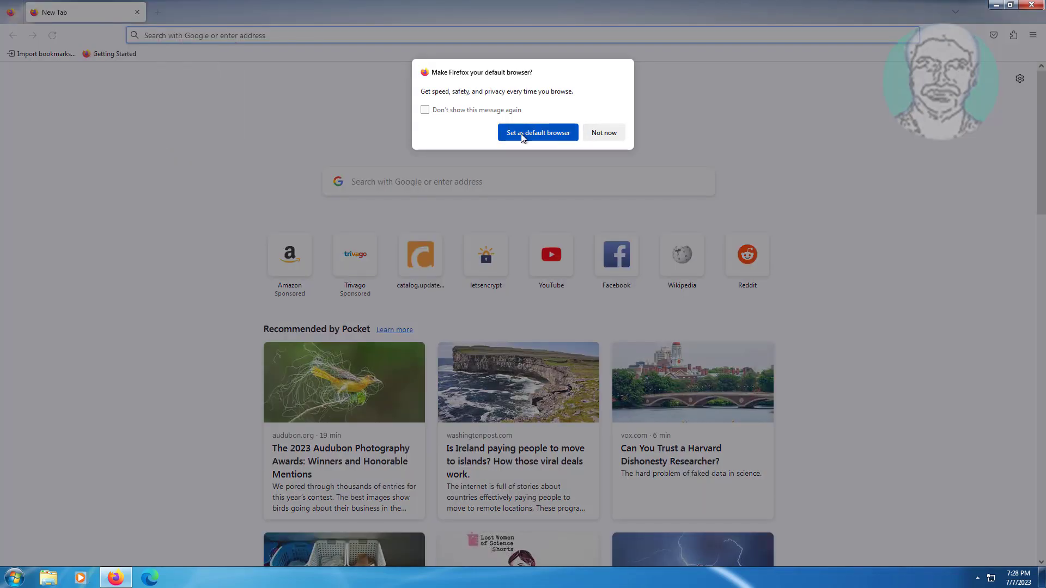
pyautogui.click(603, 133)
pyautogui.rightClick(158, 36)
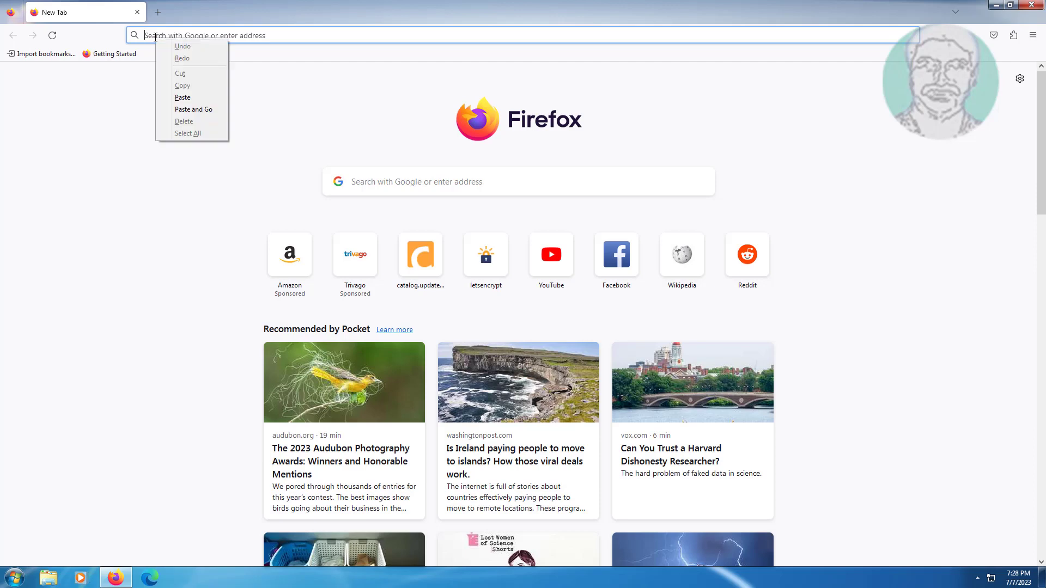
pyautogui.click(206, 110)
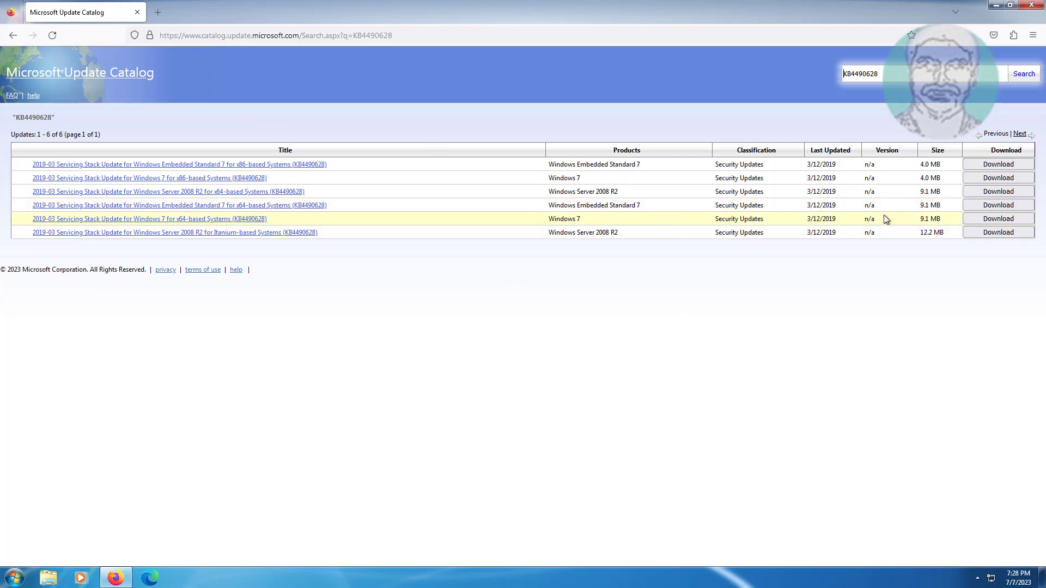
# Step: Download the Windows 7 x64 KB4490628 .msu and run it, accepting UAC and the already-installed notice
pyautogui.click(981, 219)
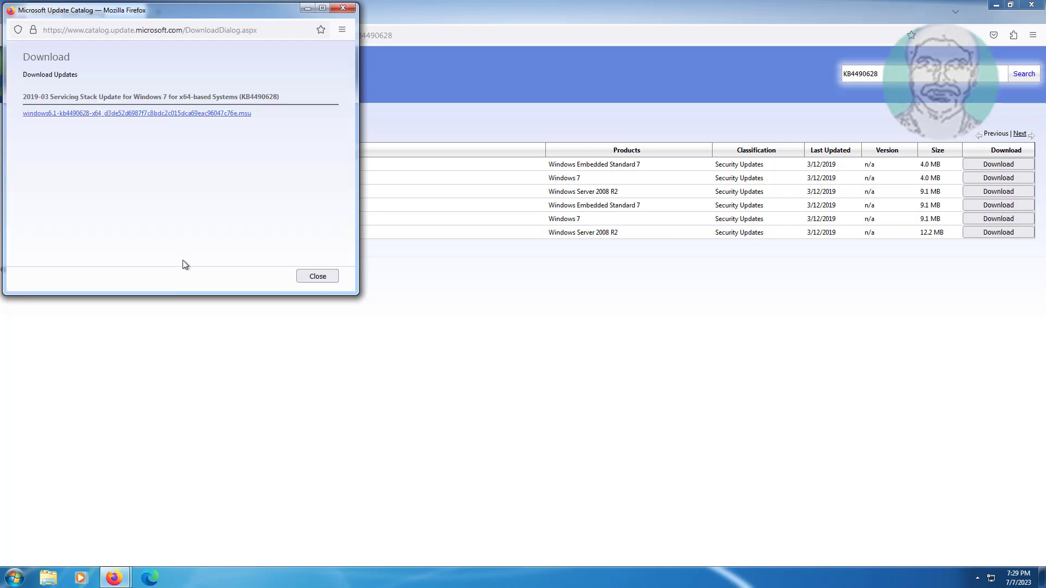
pyautogui.click(221, 115)
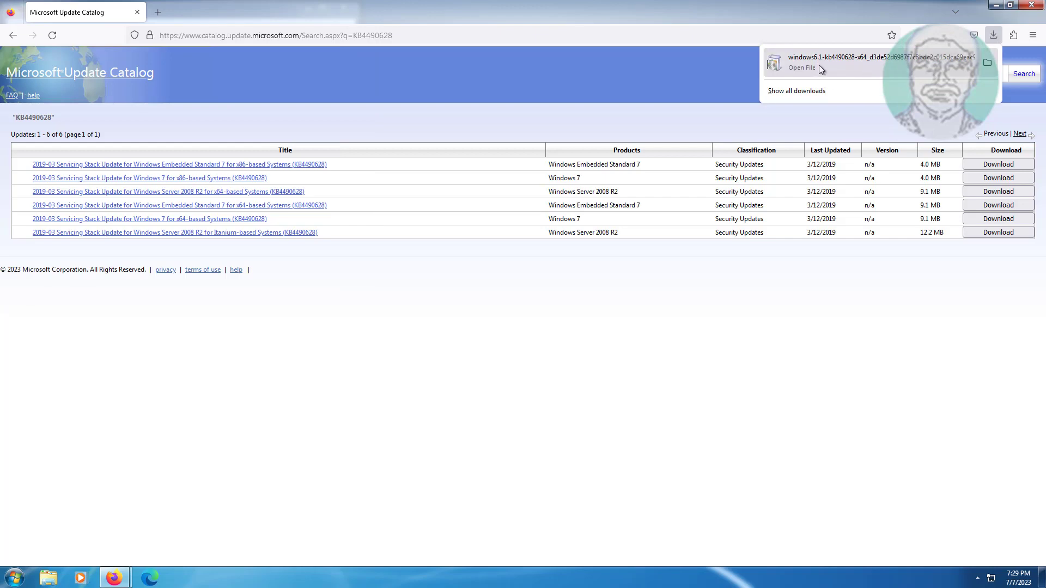
pyautogui.click(819, 64)
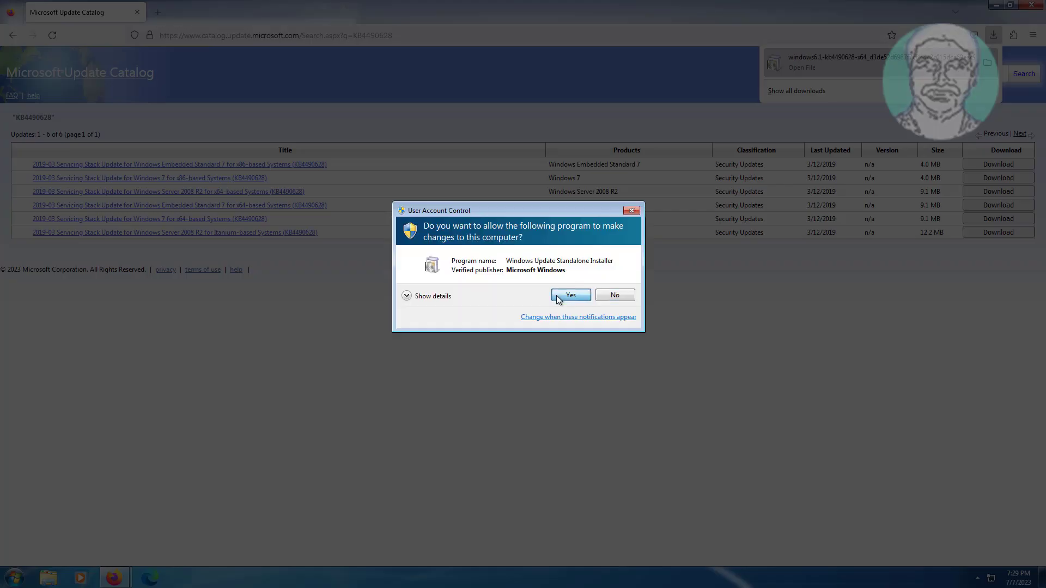
pyautogui.click(558, 297)
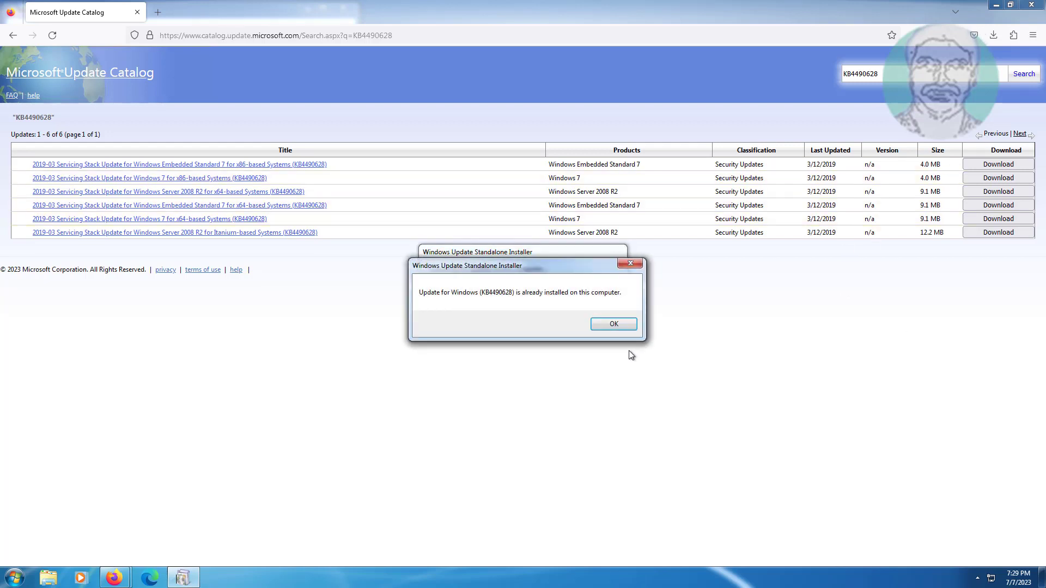
pyautogui.click(613, 325)
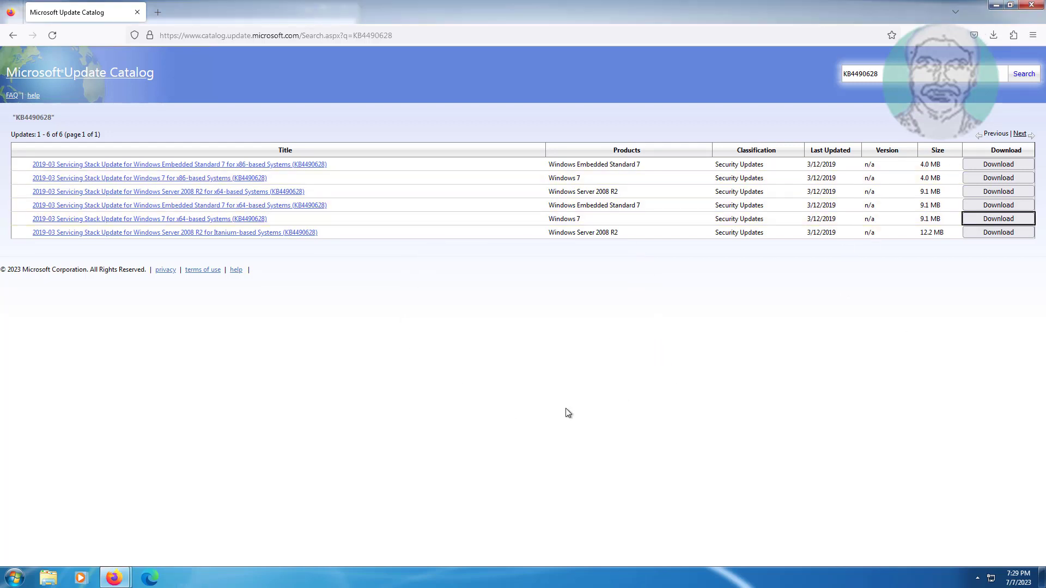
# Step: In a new tab, load the KB4474419 catalog search and download the Windows 7 x64 .msu
pyautogui.click(158, 13)
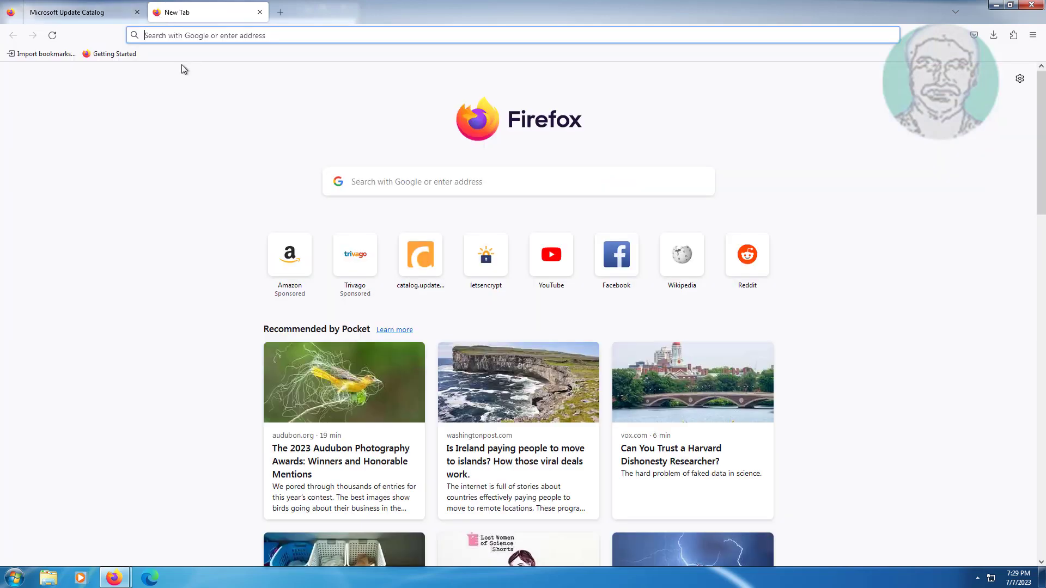
pyautogui.click(171, 35)
pyautogui.rightClick(174, 34)
pyautogui.click(217, 104)
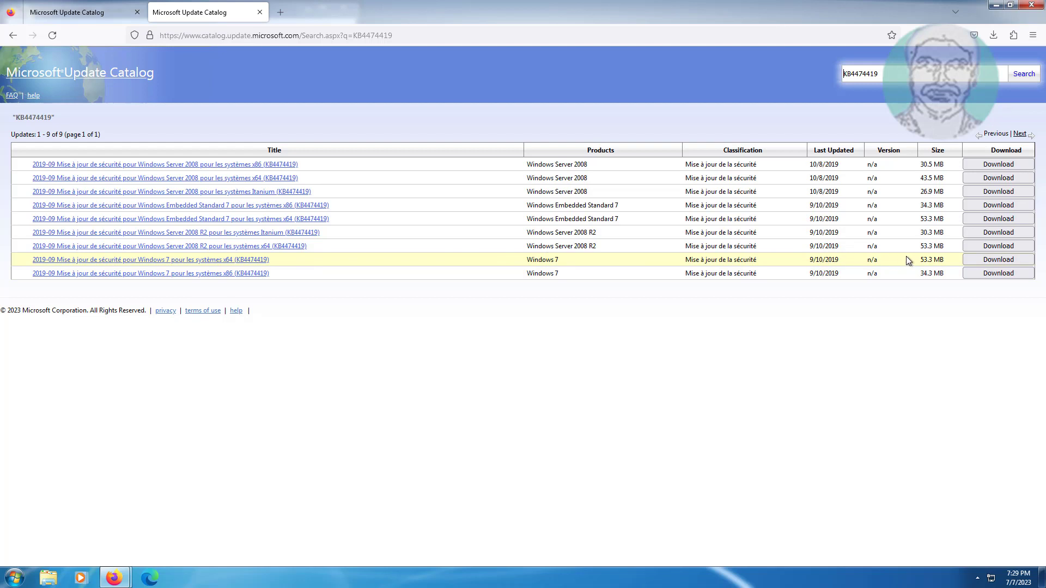
pyautogui.click(998, 260)
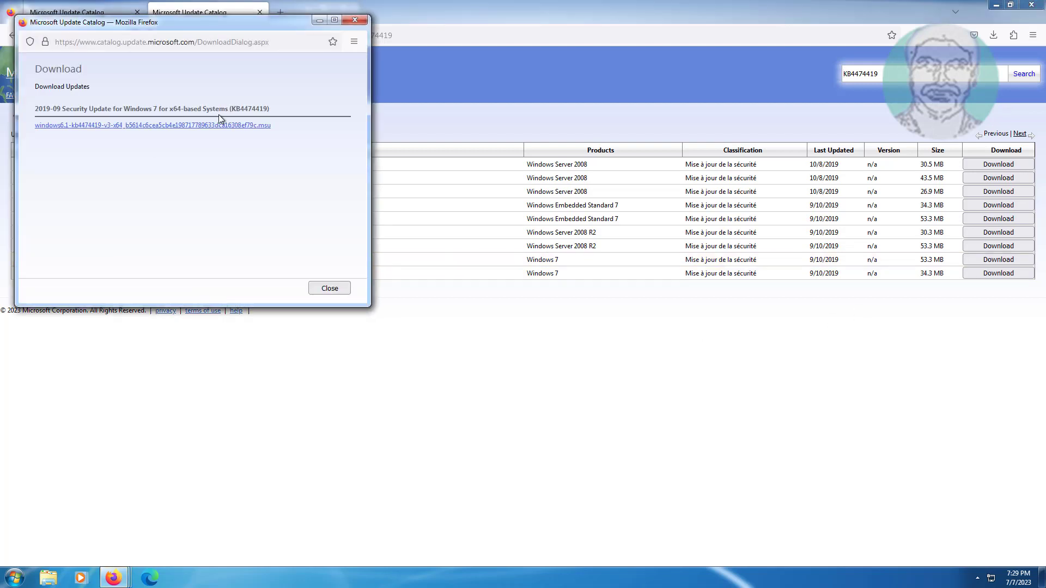
pyautogui.click(210, 129)
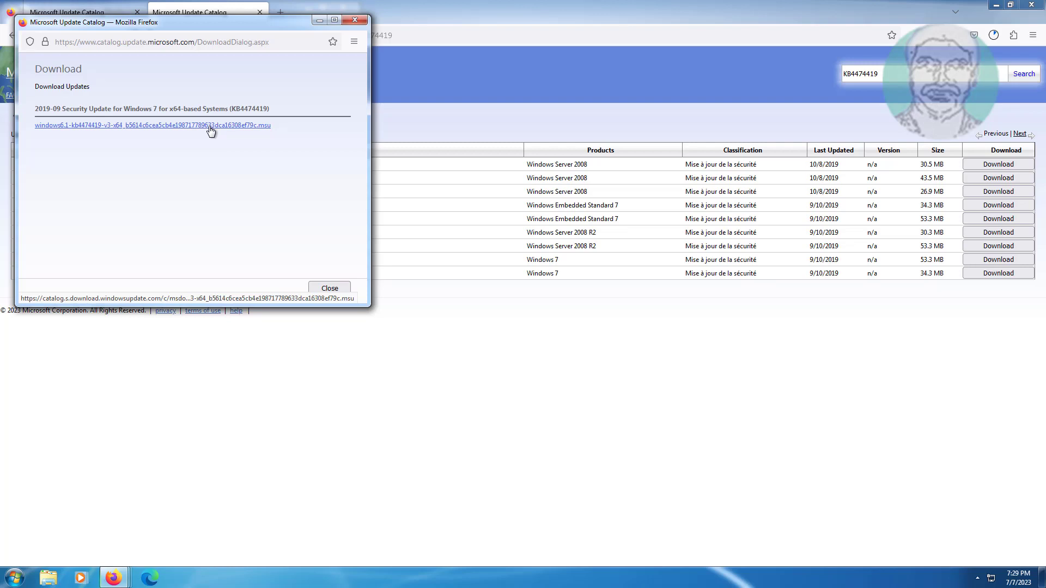
# Step: Open the downloaded KB4474419 file from Downloads, approve UAC, and dismiss the already-installed message
pyautogui.click(996, 42)
pyautogui.click(995, 37)
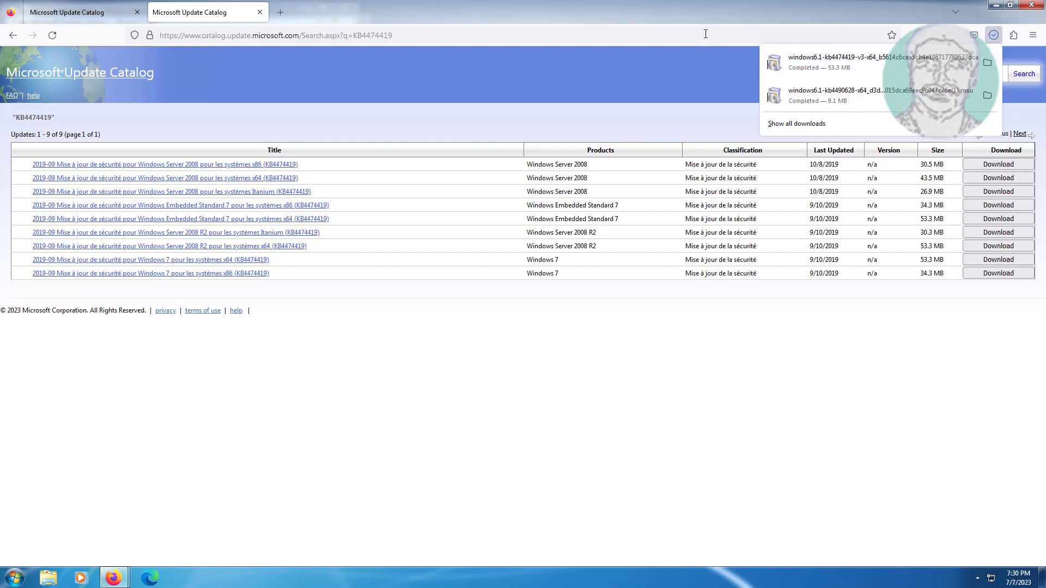
pyautogui.click(798, 66)
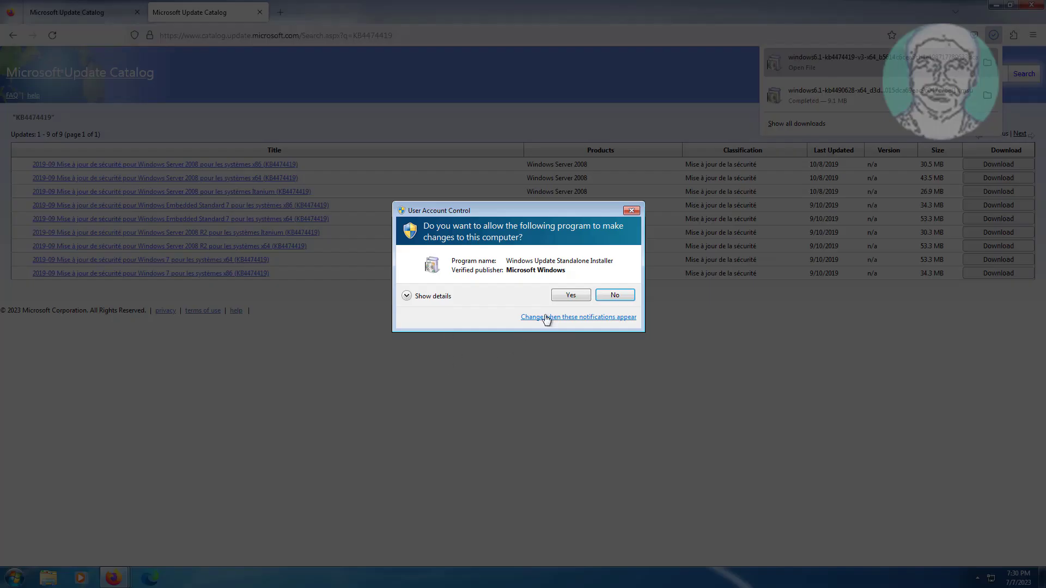
pyautogui.click(569, 300)
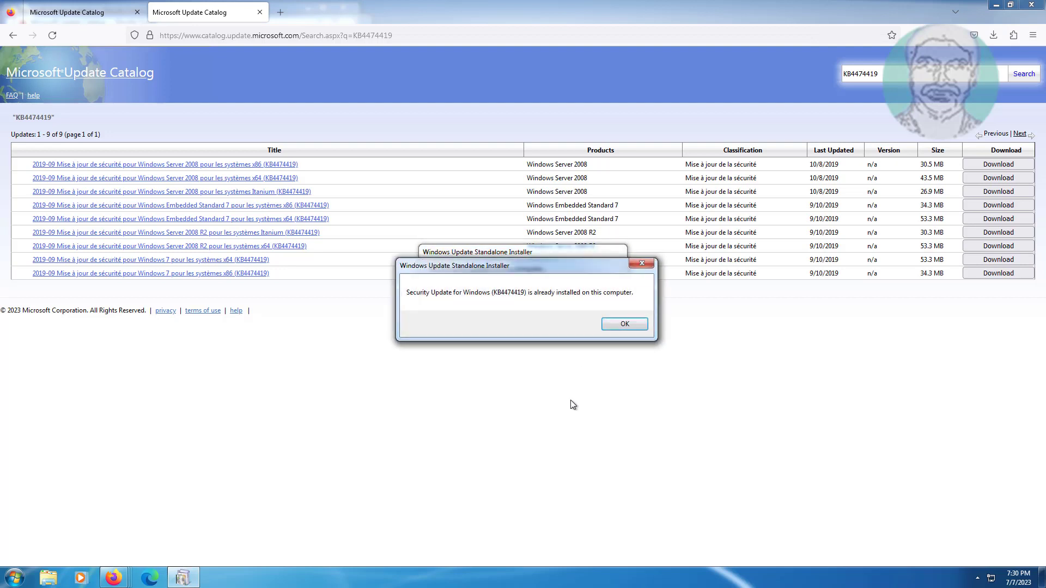
pyautogui.click(621, 324)
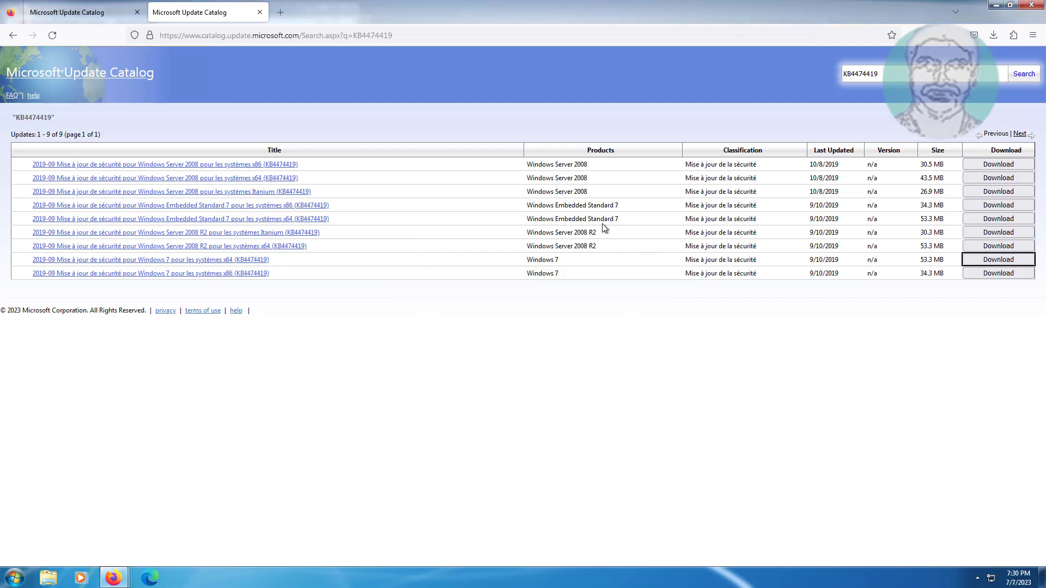
# Step: In a new tab, load the KB4536952 catalog search and download the Windows 7 x64 .msu
pyautogui.click(279, 12)
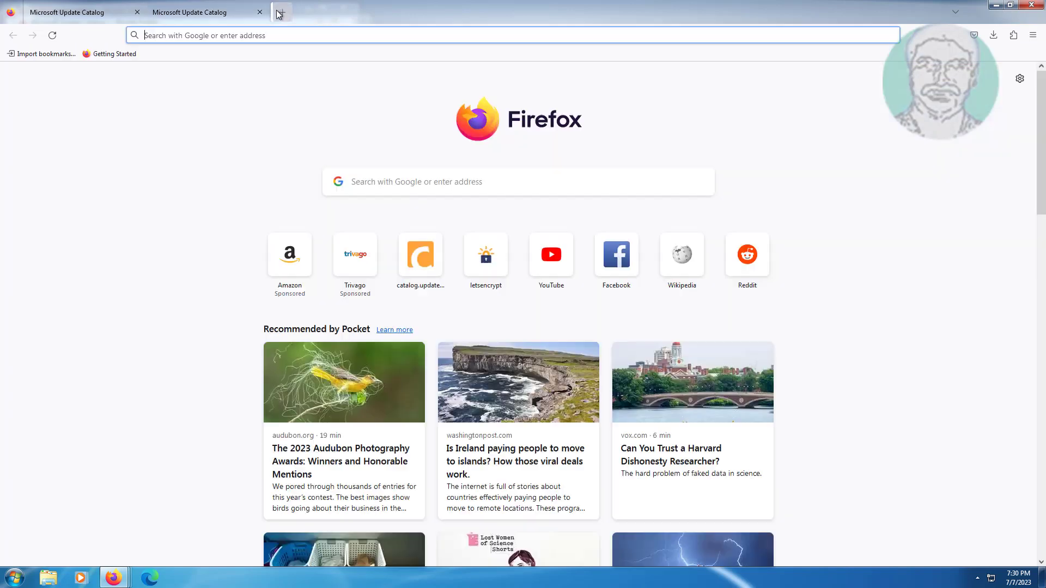
pyautogui.rightClick(241, 35)
pyautogui.click(270, 103)
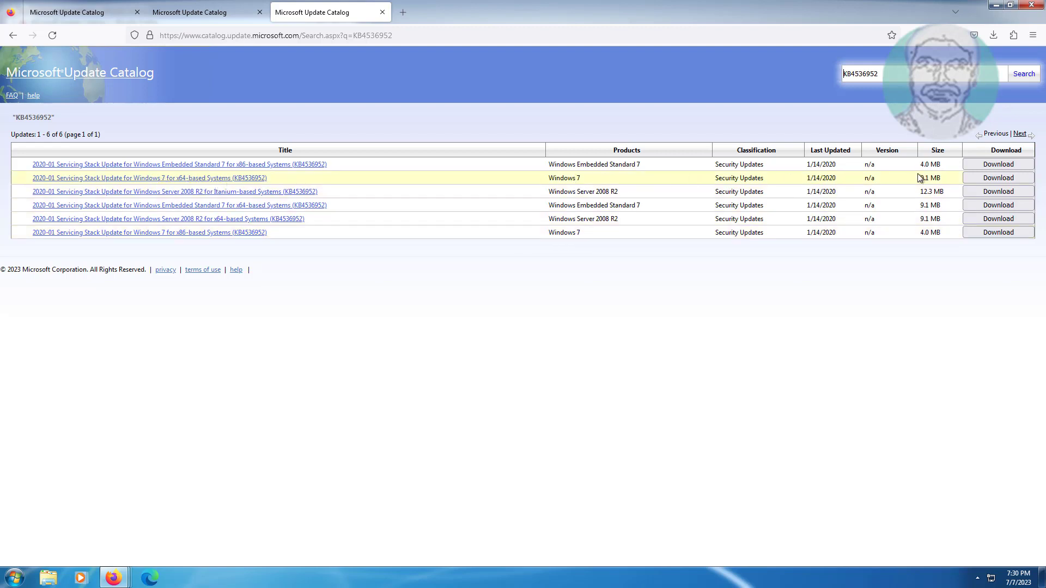
pyautogui.click(997, 178)
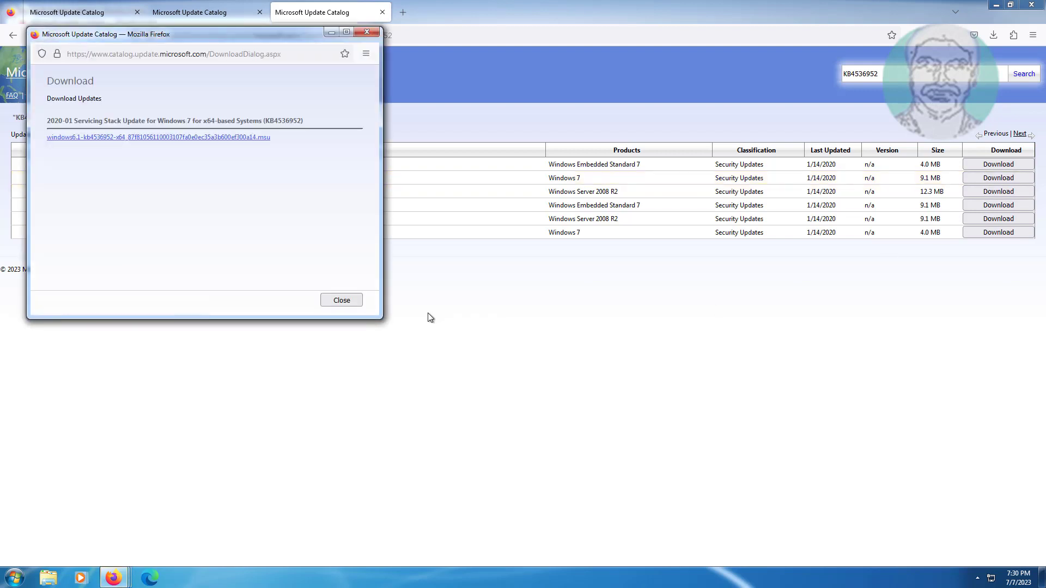
pyautogui.click(216, 137)
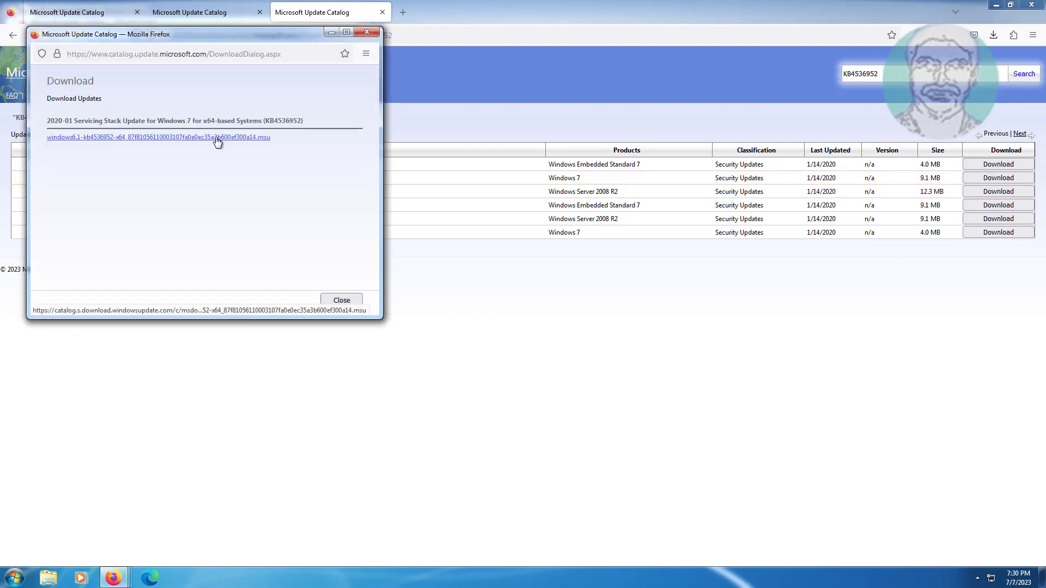
# Step: Run the downloaded KB4536952 installer, approve UAC, and dismiss the already-installed notice
pyautogui.click(994, 35)
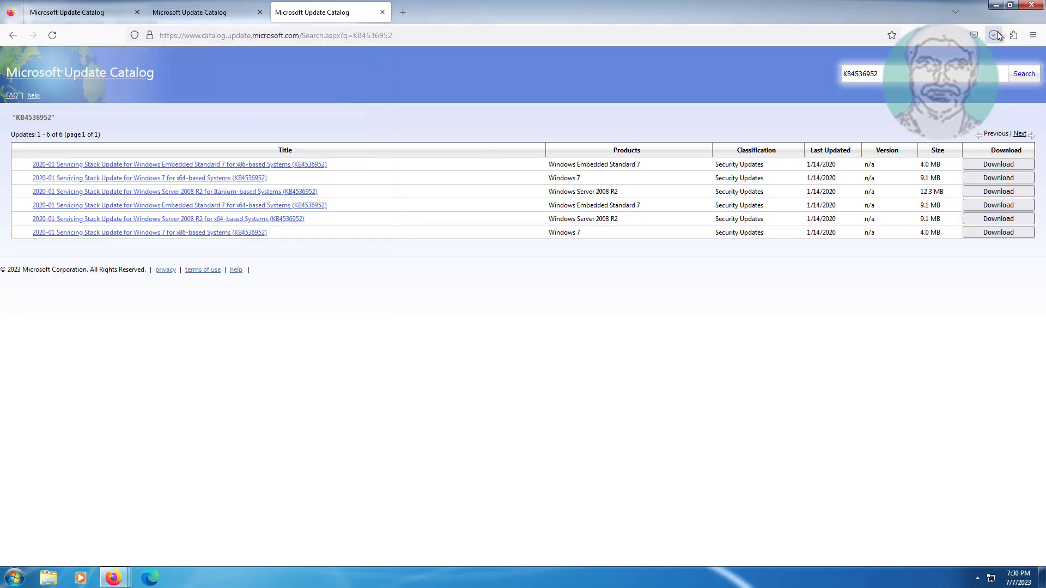
pyautogui.click(824, 65)
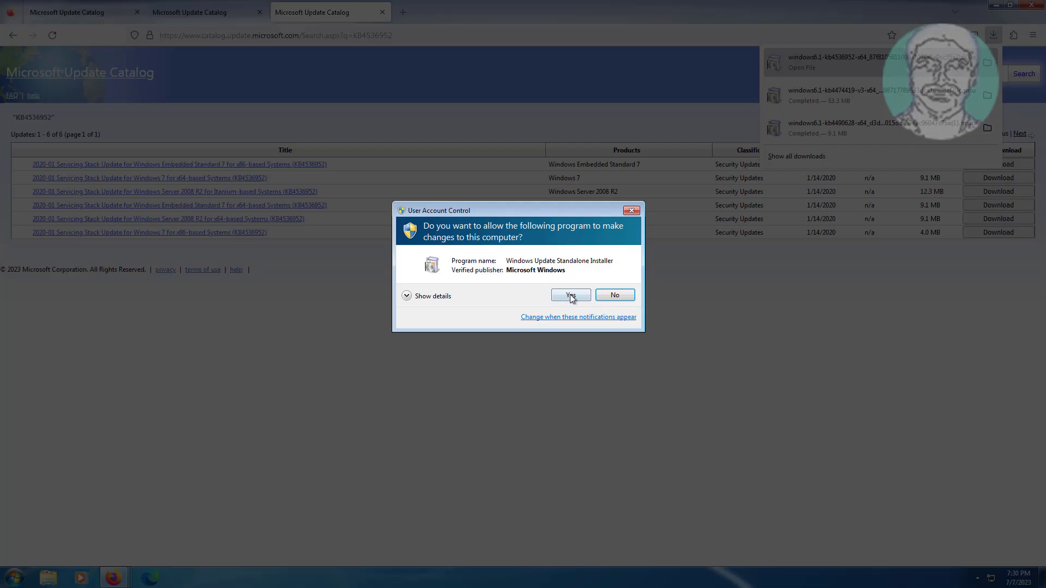
pyautogui.click(570, 296)
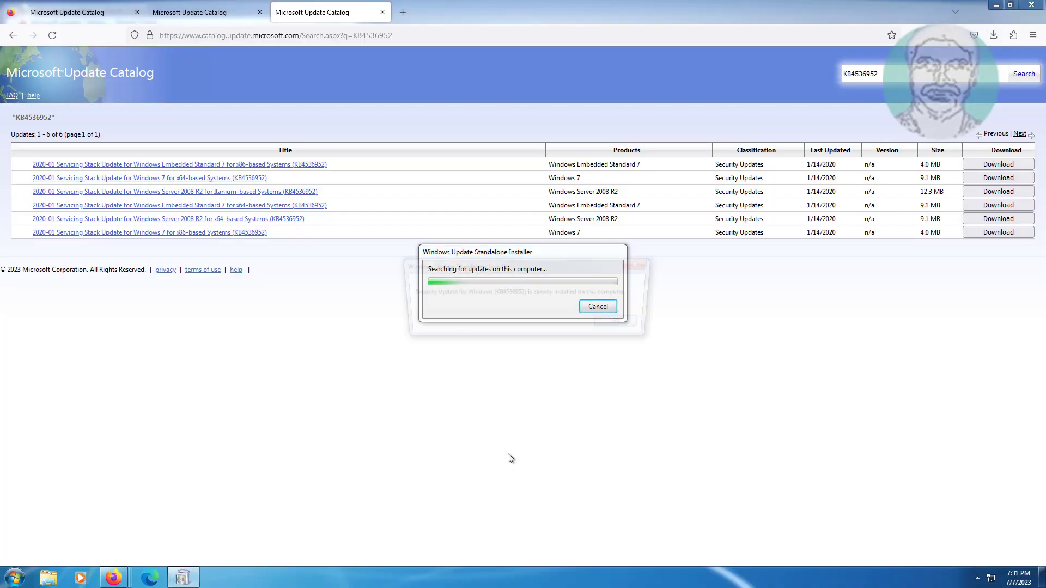
pyautogui.click(645, 327)
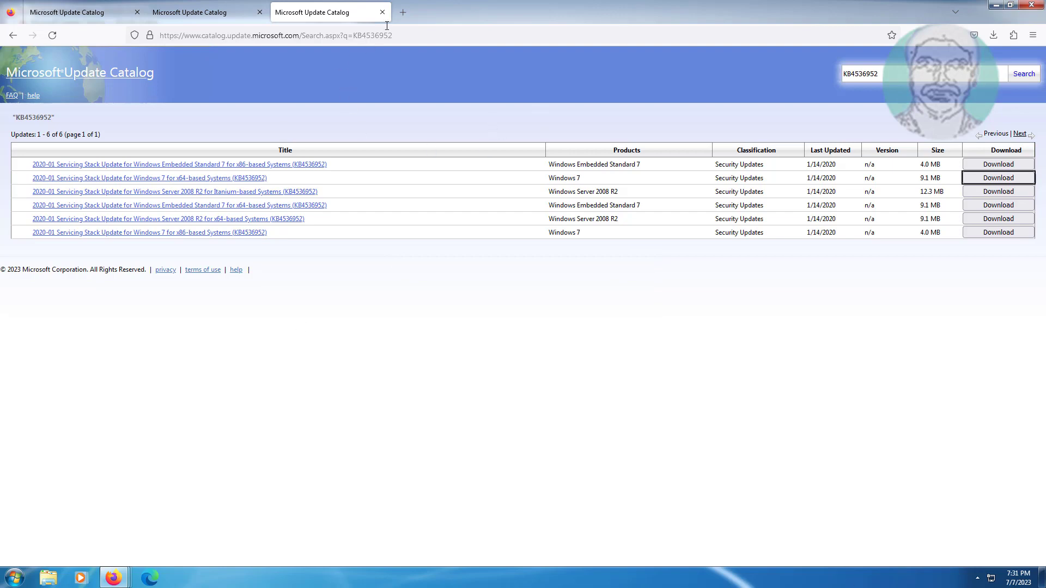
pyautogui.click(403, 12)
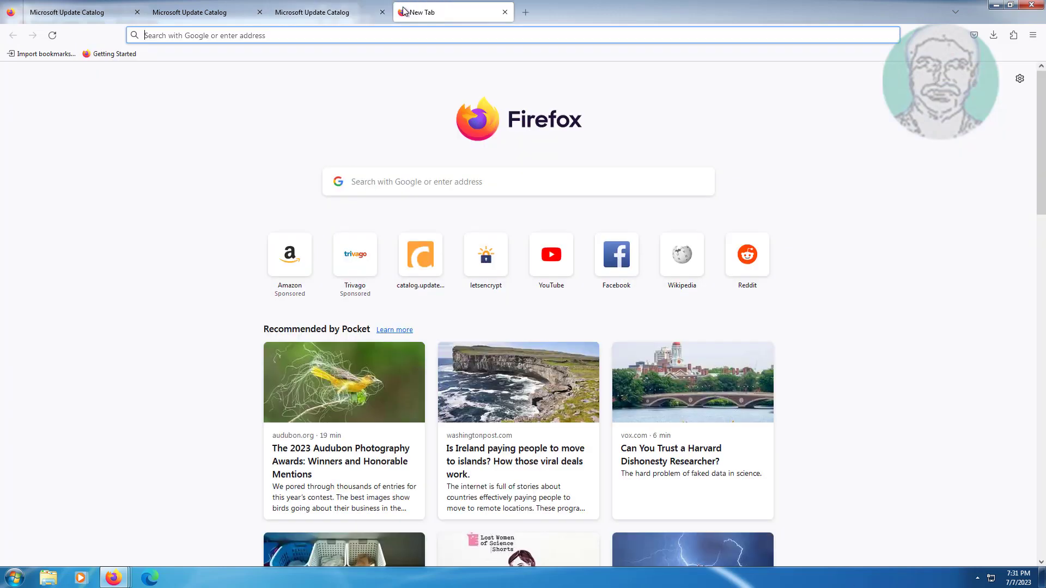
# Step: Load the KB4534310 catalog search and download the 314 MB Windows 7 x64 rollup .msu
pyautogui.click(181, 36)
pyautogui.rightClick(181, 36)
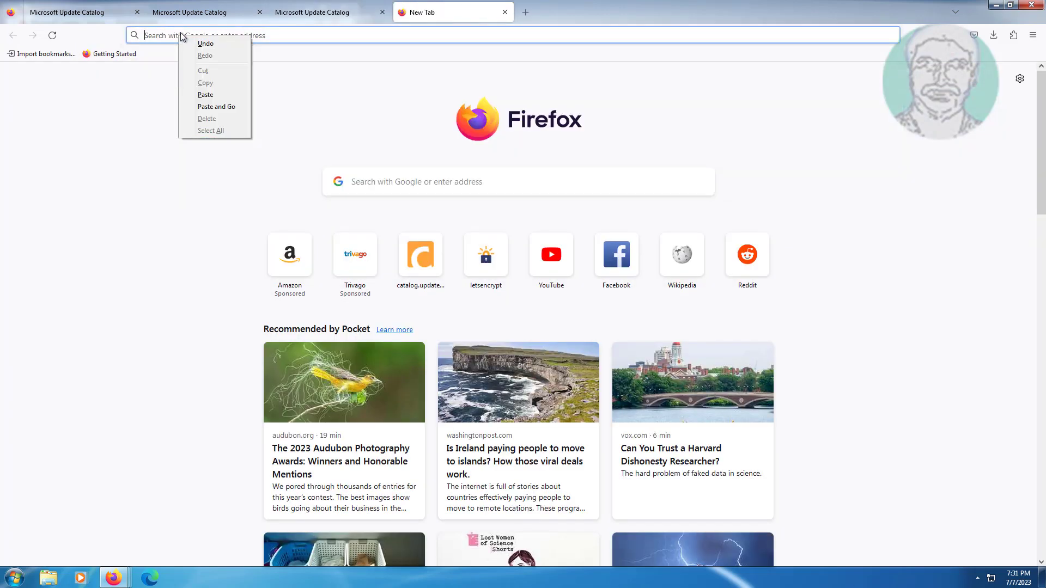
pyautogui.click(207, 107)
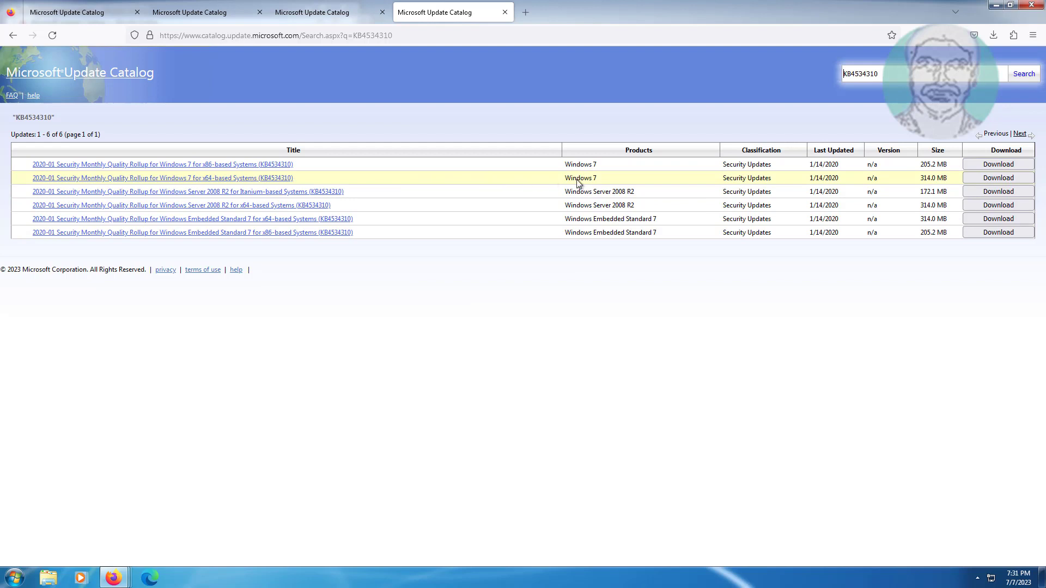
pyautogui.click(987, 182)
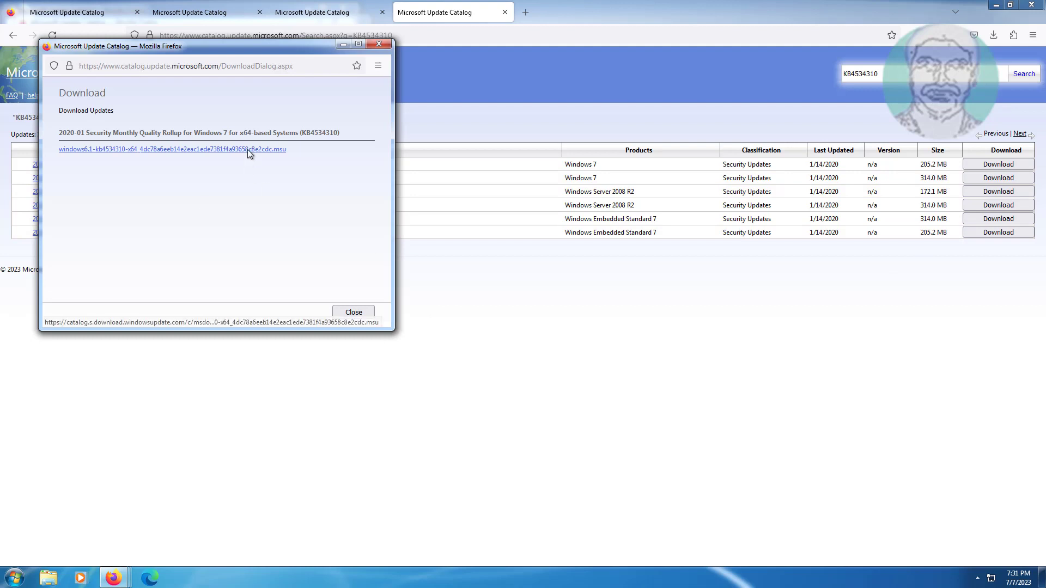
pyautogui.click(247, 150)
# Step: Open the downloaded KB4534310 file from Downloads and approve UAC to start the standalone installer
pyautogui.click(994, 36)
pyautogui.click(993, 36)
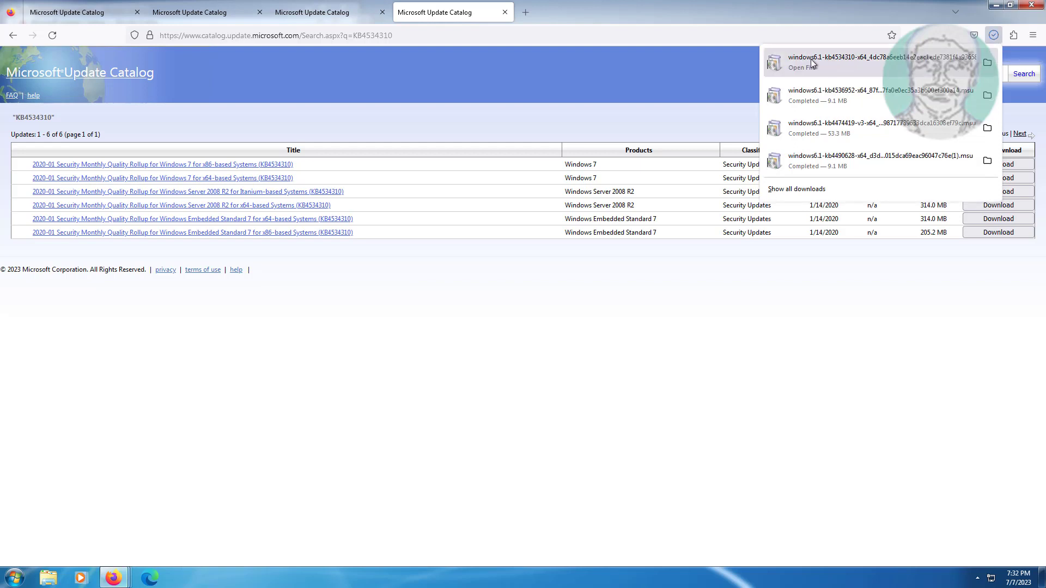
pyautogui.click(811, 58)
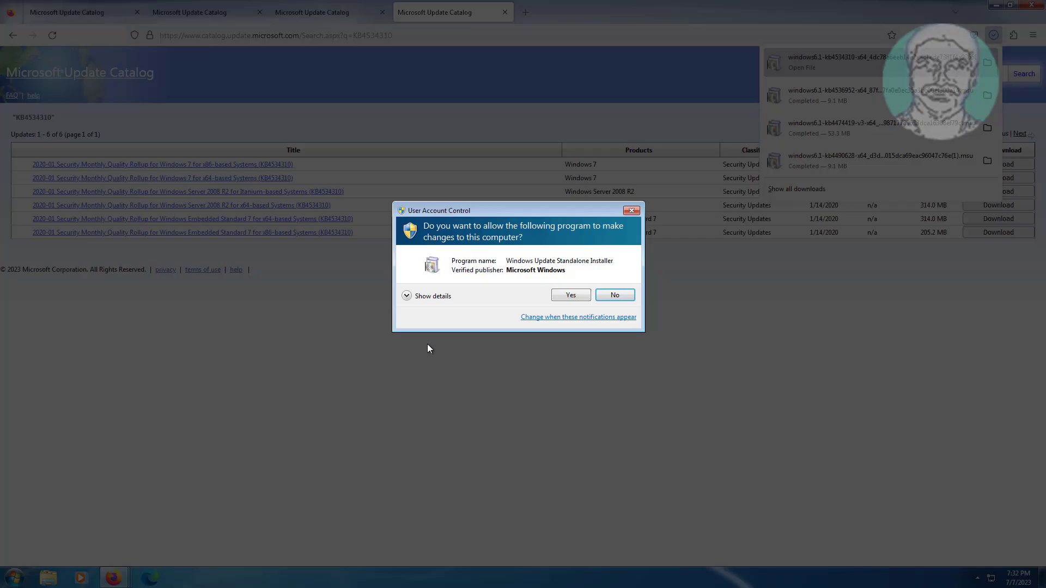
pyautogui.click(570, 294)
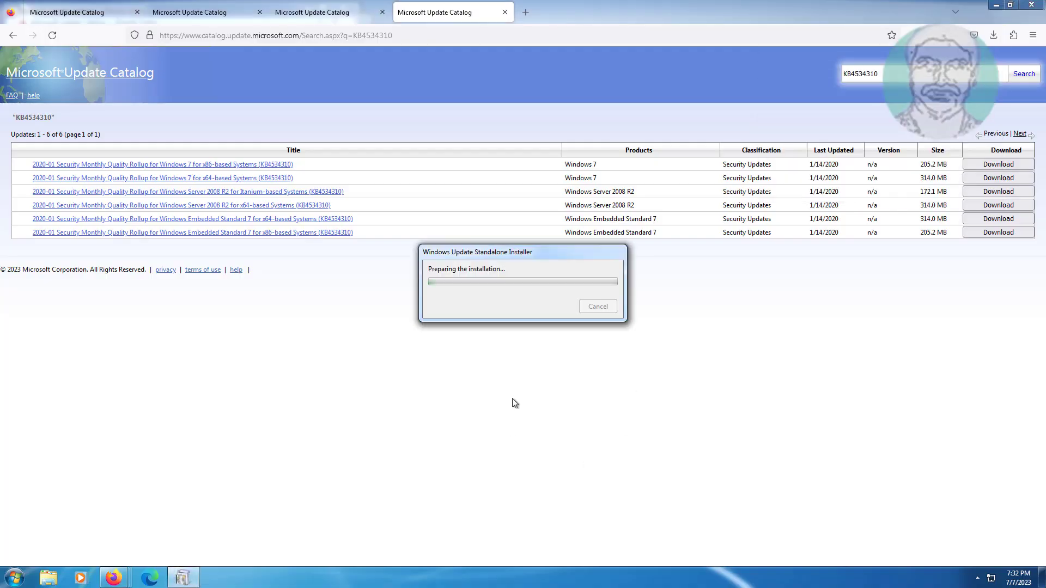